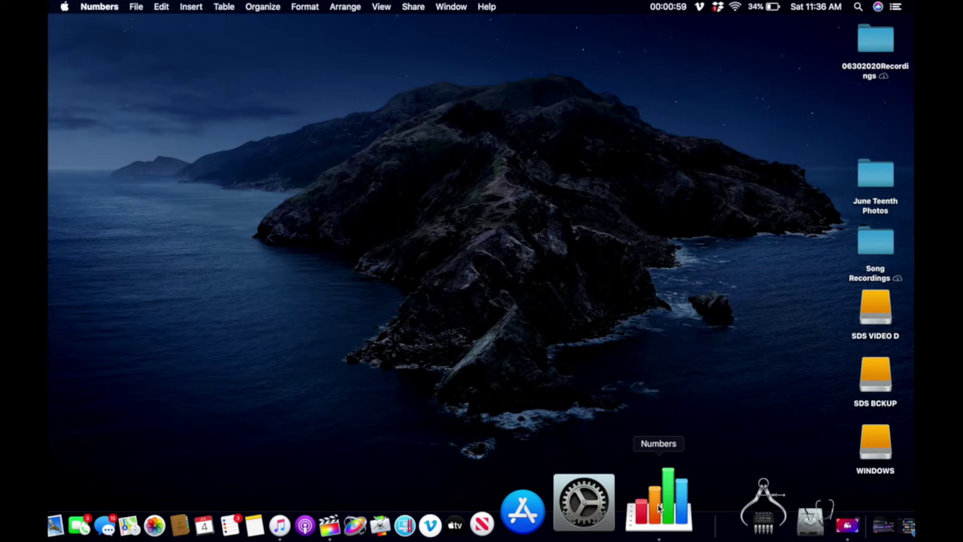
Launch Numbers and create a new spreadsheet from the Blank template
{"action": "left_click", "coordinate": [659, 508]}
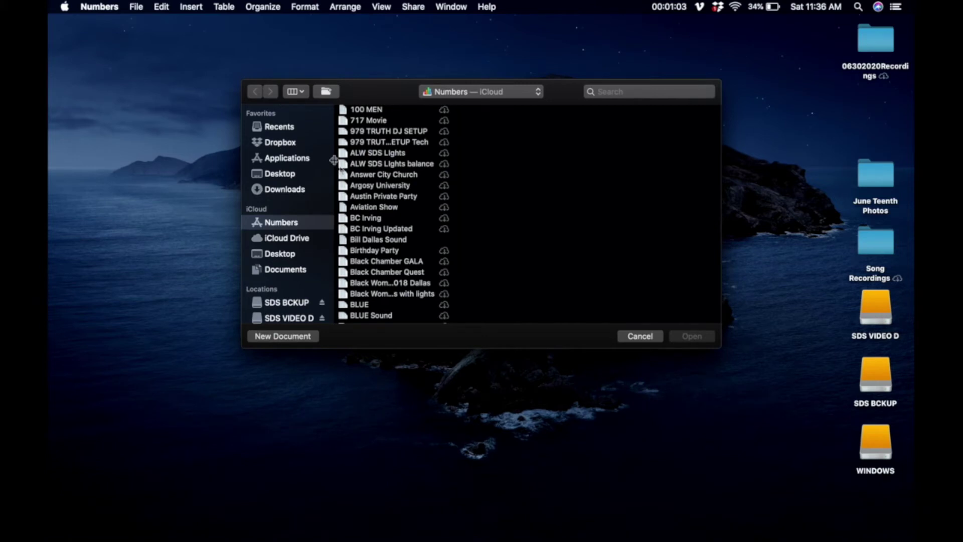
{"action": "left_click", "coordinate": [137, 7]}
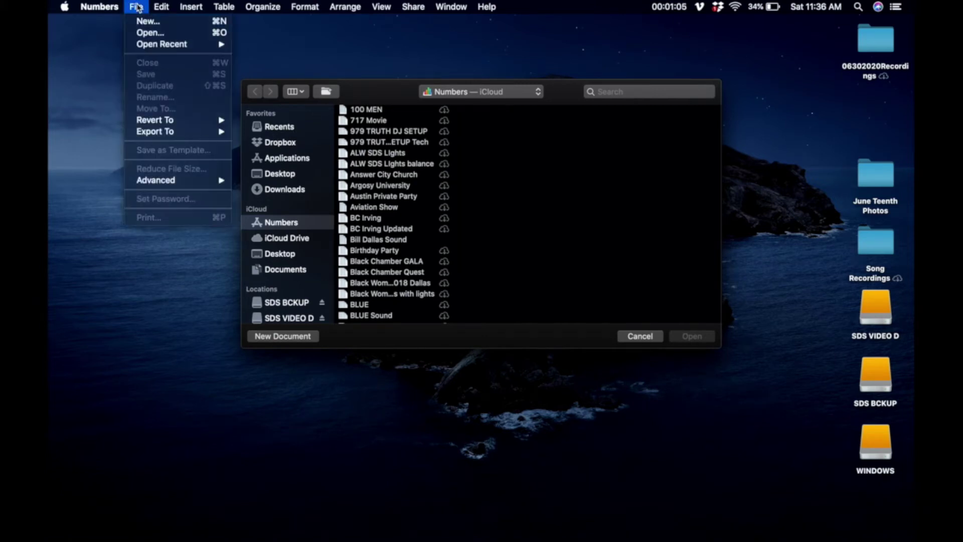
{"action": "left_click", "coordinate": [168, 26]}
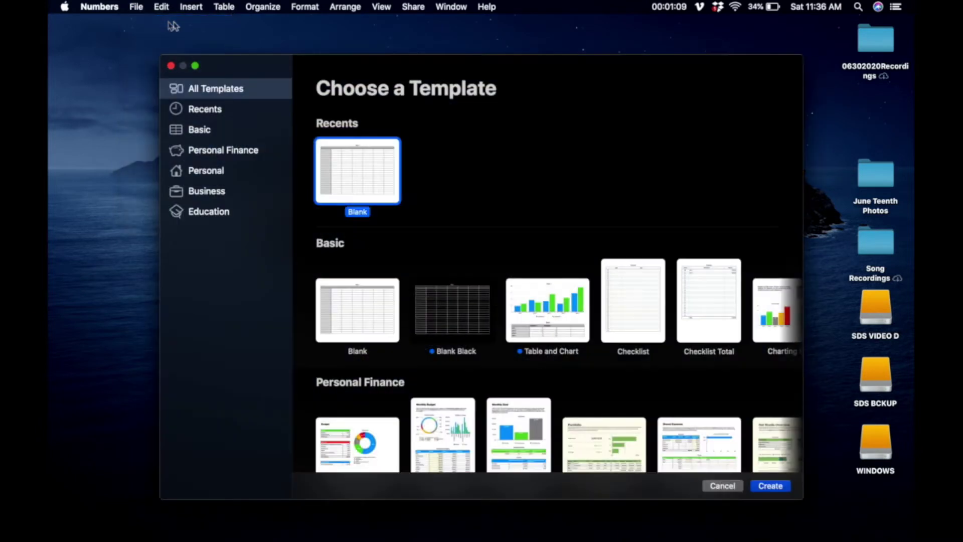
{"action": "double_click", "coordinate": [370, 174]}
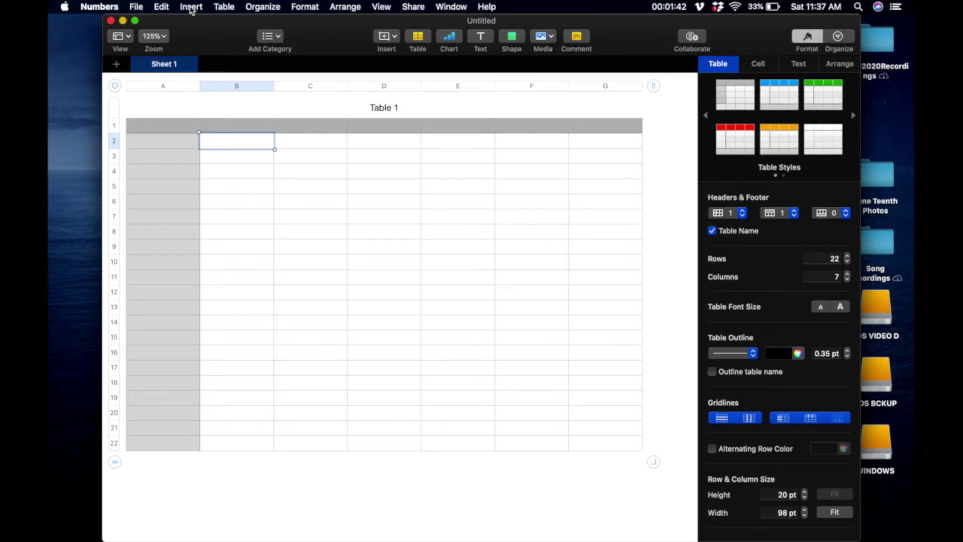
Widen Table 1 from 7 to 12 columns and begin editing header cell A1
{"action": "left_click", "coordinate": [222, 8]}
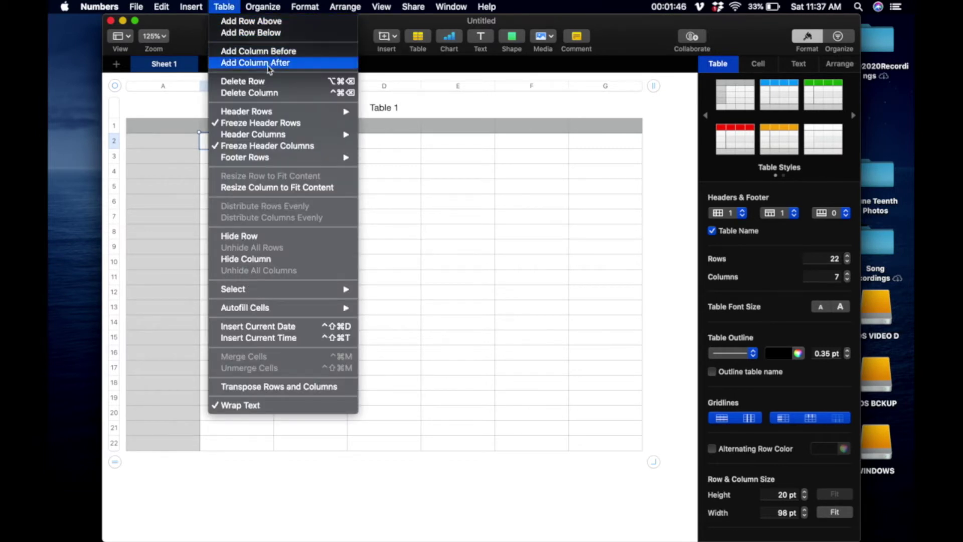
{"action": "mouse_move", "coordinate": [264, 115]}
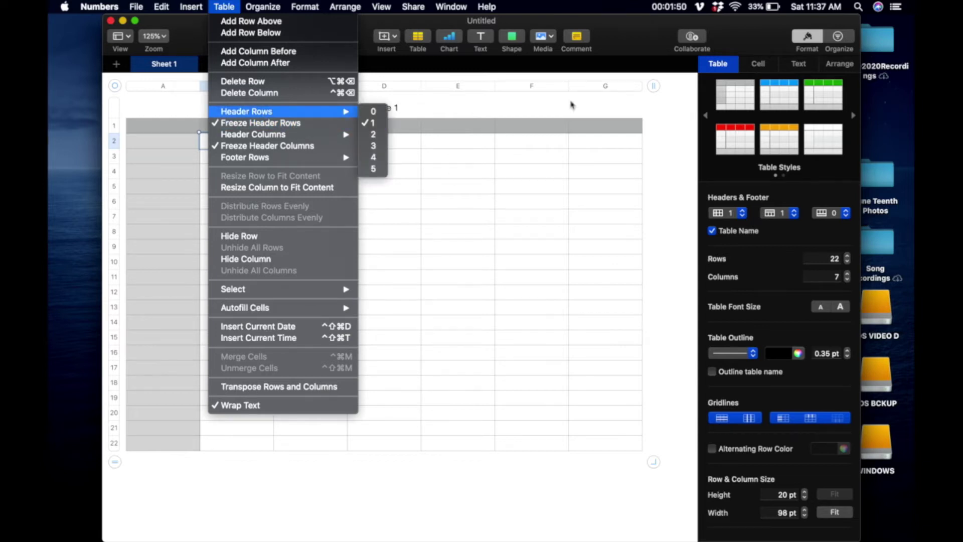
{"action": "left_click", "coordinate": [627, 53]}
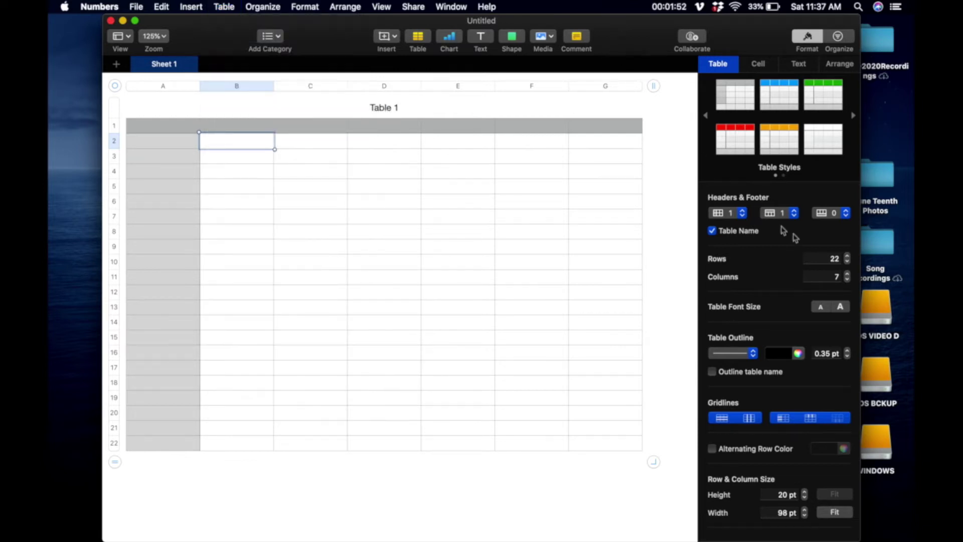
{"action": "left_click", "coordinate": [847, 274]}
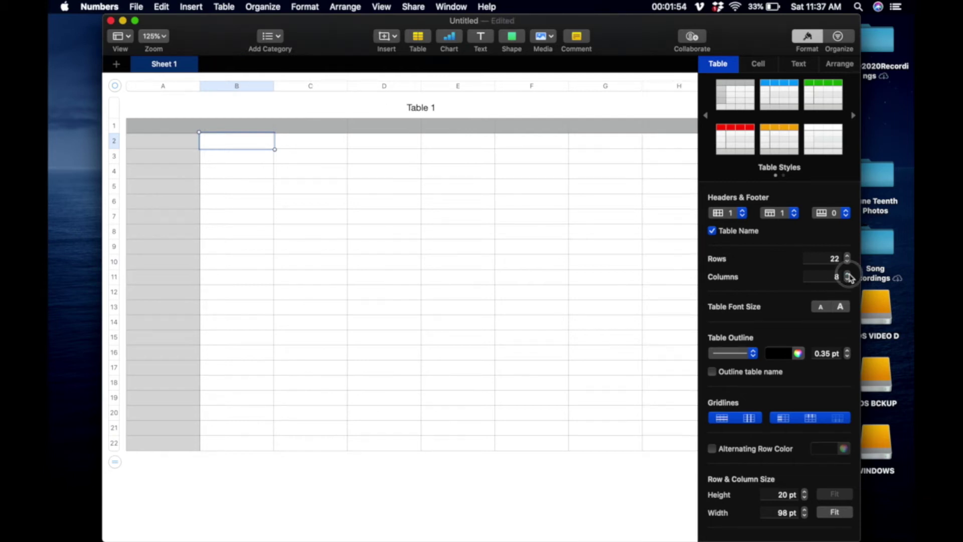
{"action": "left_click", "coordinate": [848, 274]}
{"action": "left_click", "coordinate": [848, 274]}
{"action": "left_click", "coordinate": [848, 274]}
{"action": "left_click", "coordinate": [848, 274]}
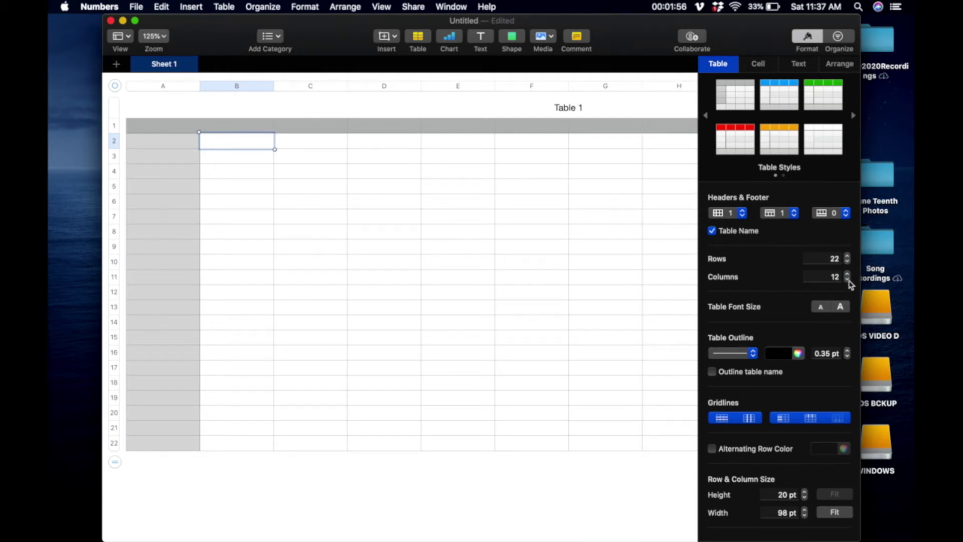
{"action": "scroll", "coordinate": [554, 213], "scroll_direction": "right", "scroll_amount": 10}
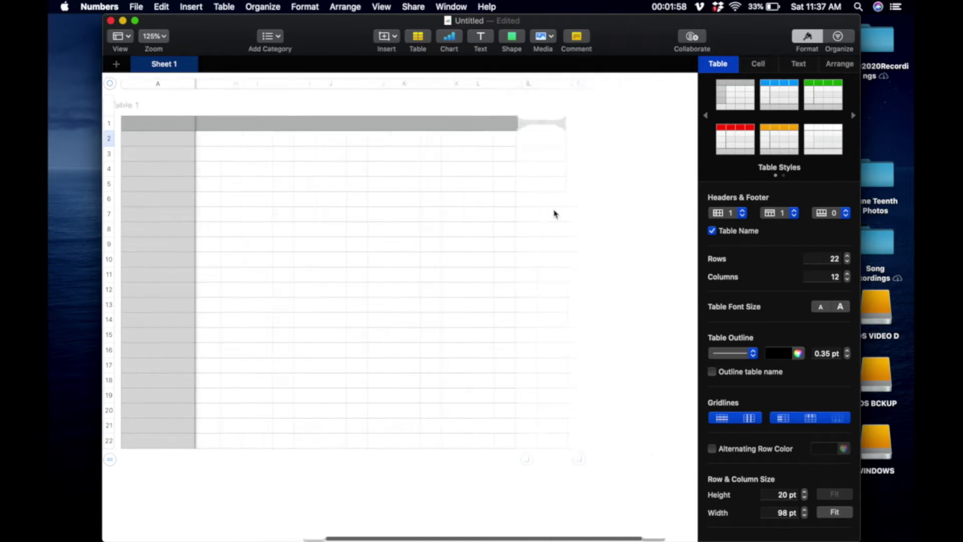
{"action": "scroll", "coordinate": [492, 136], "scroll_direction": "left", "scroll_amount": 6}
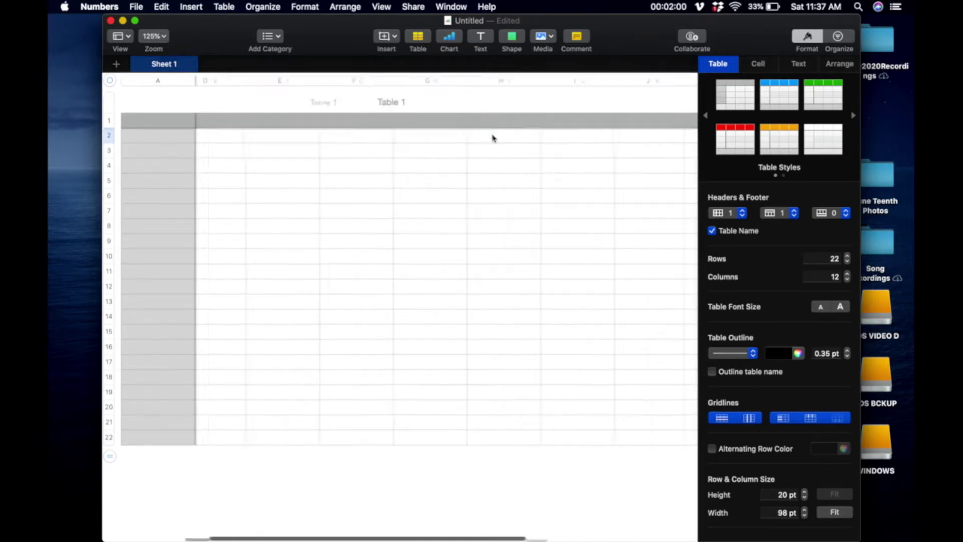
{"action": "scroll", "coordinate": [493, 136], "scroll_direction": "left", "scroll_amount": 4}
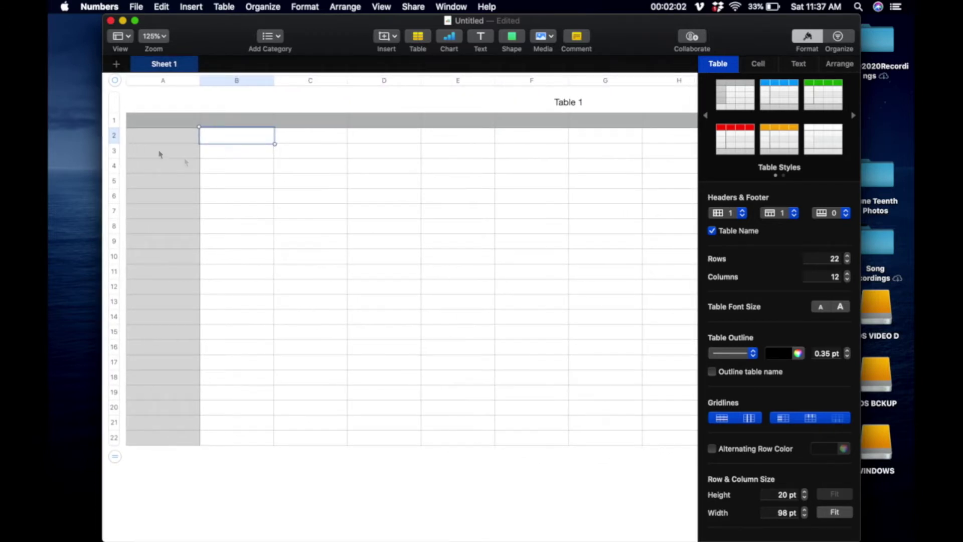
{"action": "left_click", "coordinate": [158, 125]}
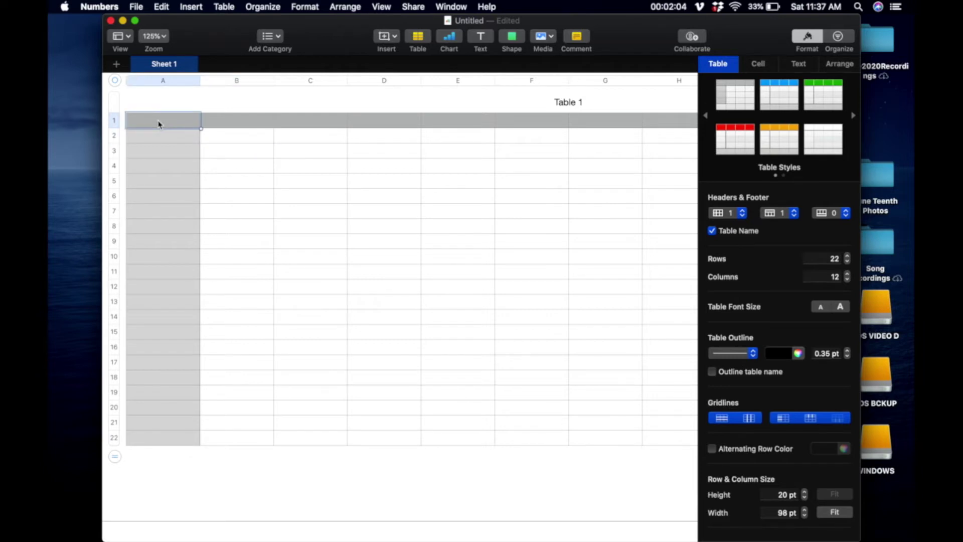
{"action": "left_click", "coordinate": [158, 125]}
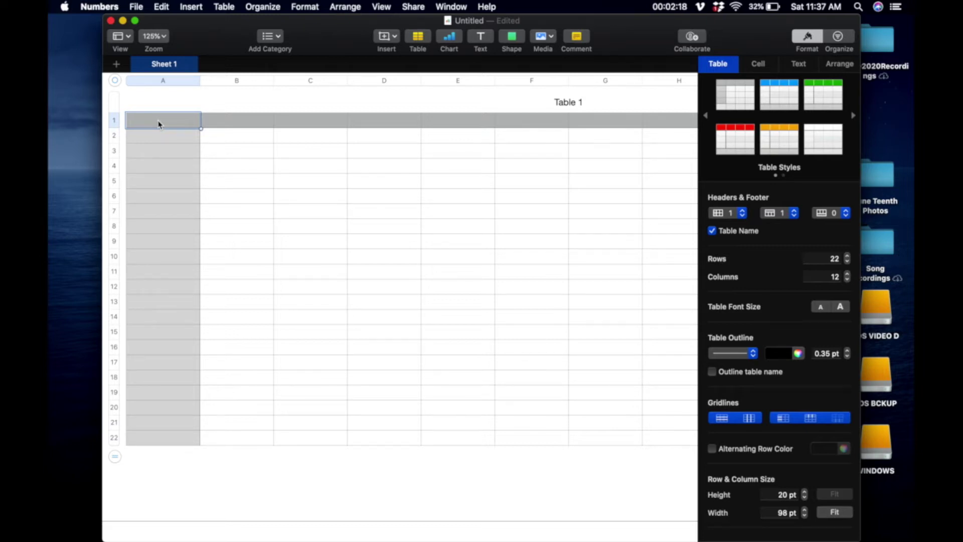
Enter BAND, VOX, STEMS, BGVS, KEYS and DRUMS into header cells A1–F1
{"action": "type", "text": "band"}
{"action": "key", "text": "BackSpace"}
{"action": "key", "text": "BackSpace"}
{"action": "key", "text": "BackSpace"}
{"action": "key", "text": "BackSpace"}
{"action": "type", "text": "BAND"}
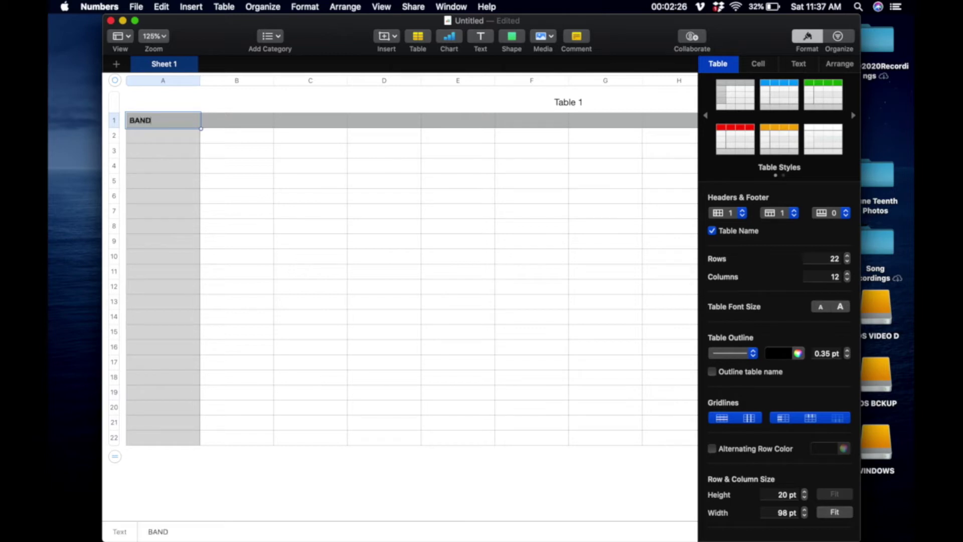
{"action": "left_click", "coordinate": [234, 126]}
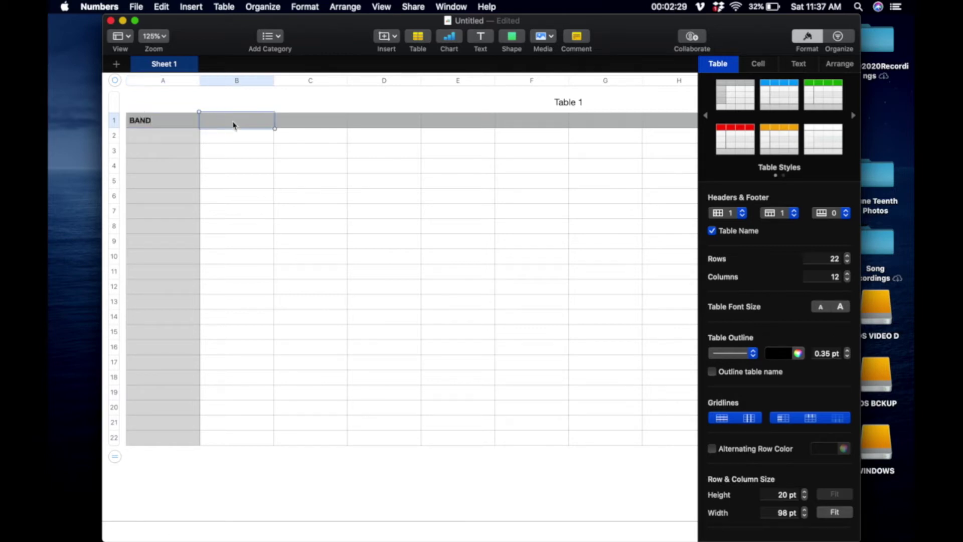
{"action": "type", "text": "VOX"}
{"action": "left_click", "coordinate": [297, 120]}
{"action": "type", "text": "STEMS"}
{"action": "left_click", "coordinate": [387, 118]}
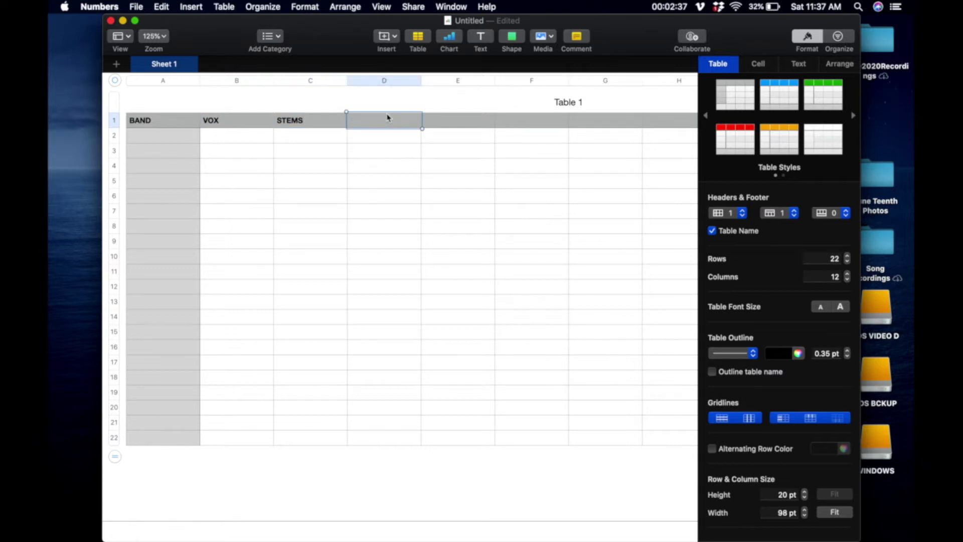
{"action": "type", "text": "BGVS"}
{"action": "key", "text": "Tab"}
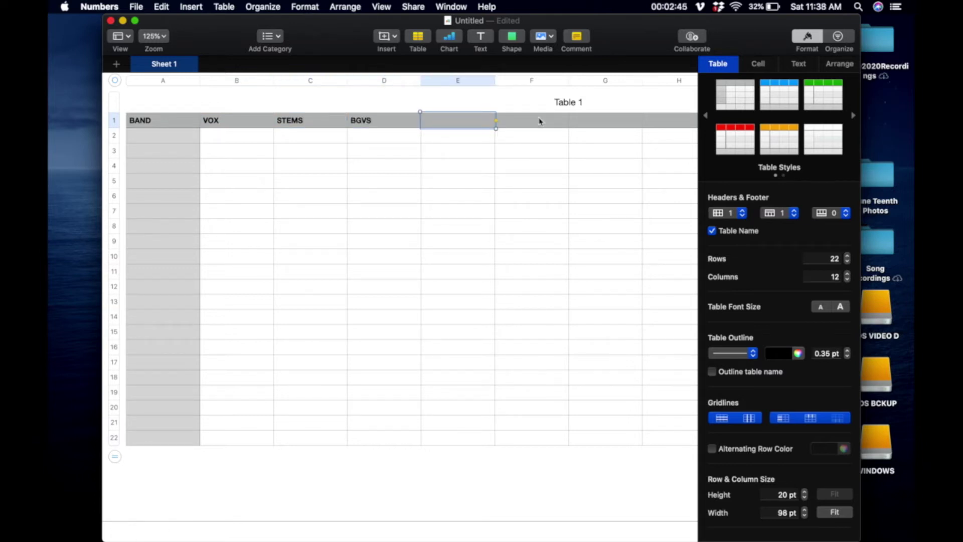
{"action": "type", "text": "KEYS"}
{"action": "left_click", "coordinate": [542, 123]}
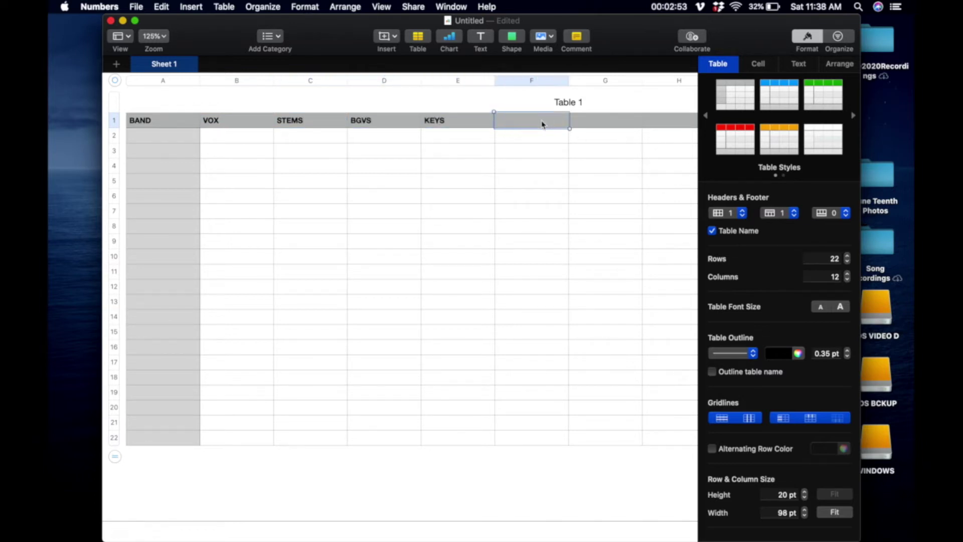
{"action": "type", "text": "DRUMS"}
{"action": "left_click", "coordinate": [606, 125]}
Enter JUSTIN, MEG, DAN, BILL, JACK and RILEY into header cells G1–L1
{"action": "scroll", "coordinate": [623, 149], "scroll_direction": "right", "scroll_amount": 5}
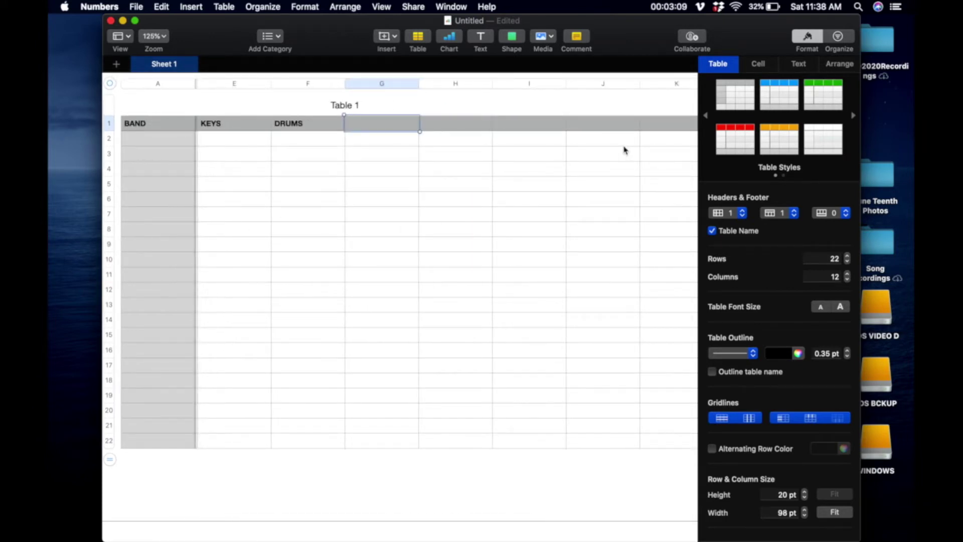
{"action": "type", "text": "JUSTIN"}
{"action": "key", "text": "Tab"}
{"action": "type", "text": "MEG"}
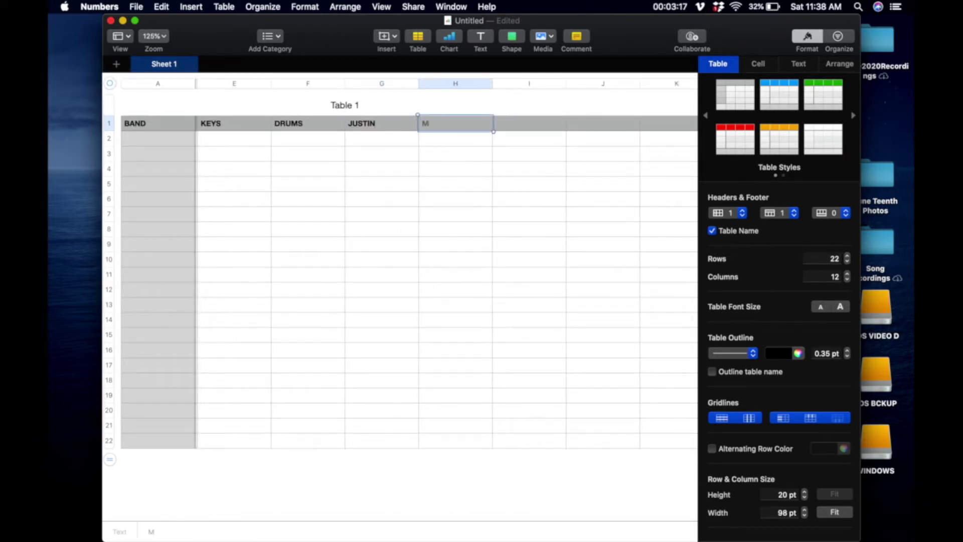
{"action": "left_click", "coordinate": [523, 126]}
{"action": "type", "text": "DAN"}
{"action": "left_click", "coordinate": [608, 124]}
{"action": "type", "text": "BILL"}
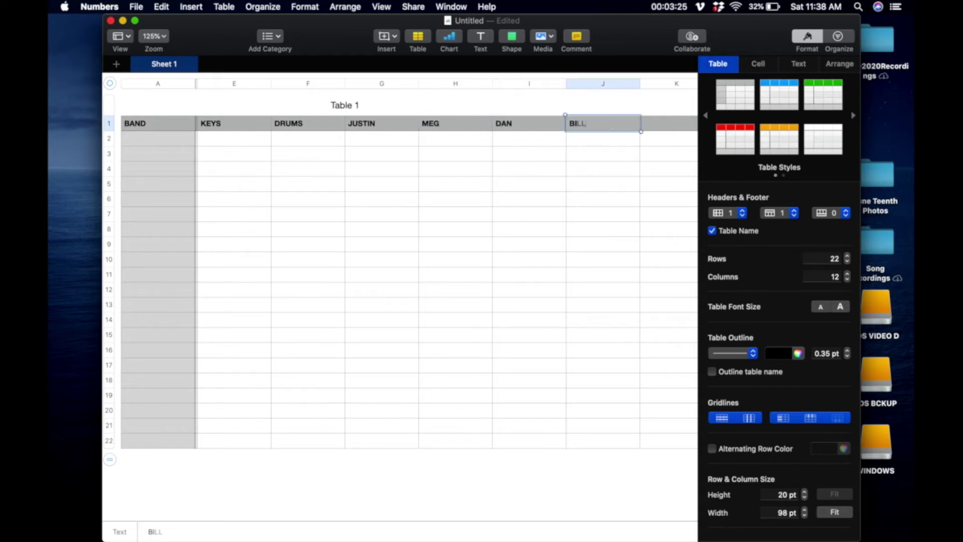
{"action": "scroll", "coordinate": [583, 131], "scroll_direction": "right", "scroll_amount": 2}
{"action": "left_click", "coordinate": [582, 129]}
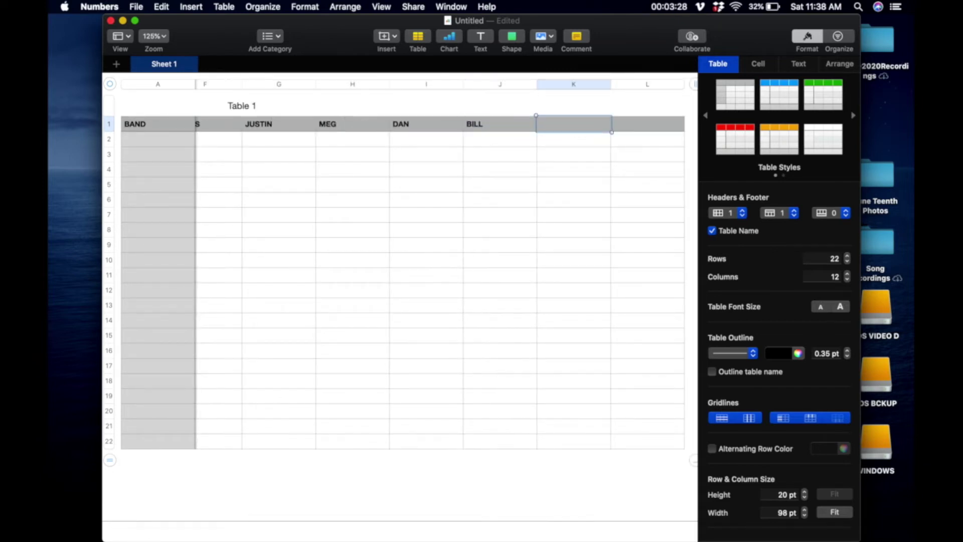
{"action": "type", "text": "JACK"}
{"action": "left_click", "coordinate": [640, 126]}
{"action": "type", "text": "RIL"}
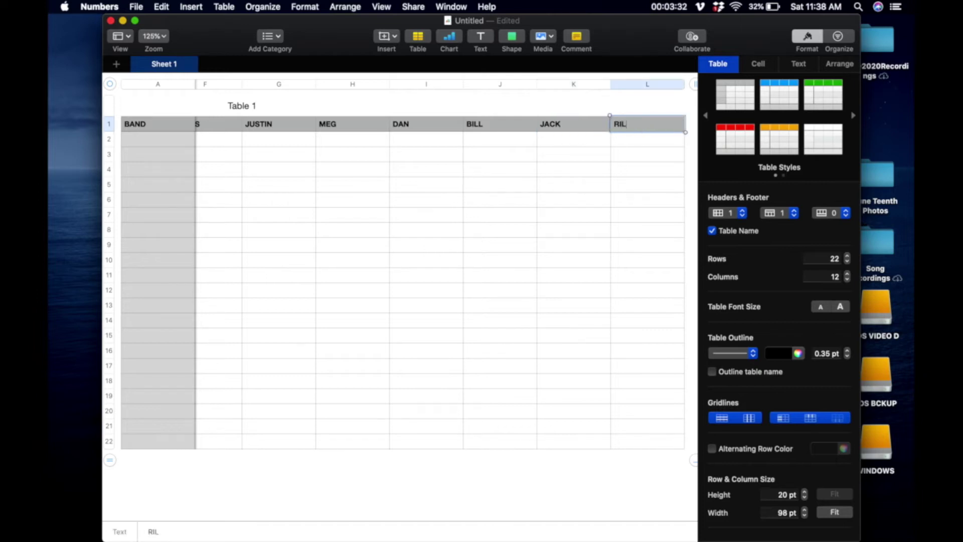
{"action": "type", "text": "EY"}
{"action": "scroll", "coordinate": [231, 153], "scroll_direction": "left", "scroll_amount": 10}
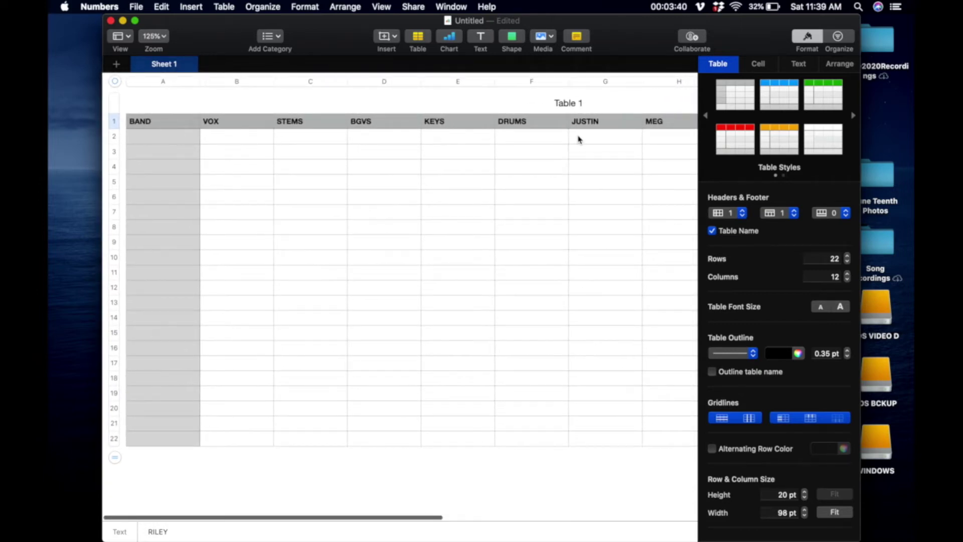
{"action": "scroll", "coordinate": [578, 140], "scroll_direction": "right", "scroll_amount": 10}
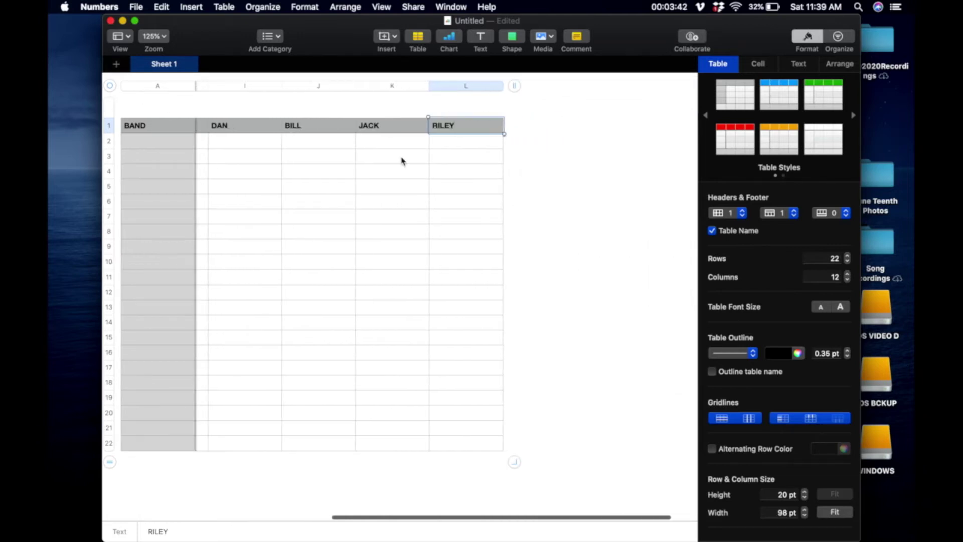
{"action": "scroll", "coordinate": [401, 161], "scroll_direction": "left", "scroll_amount": 10}
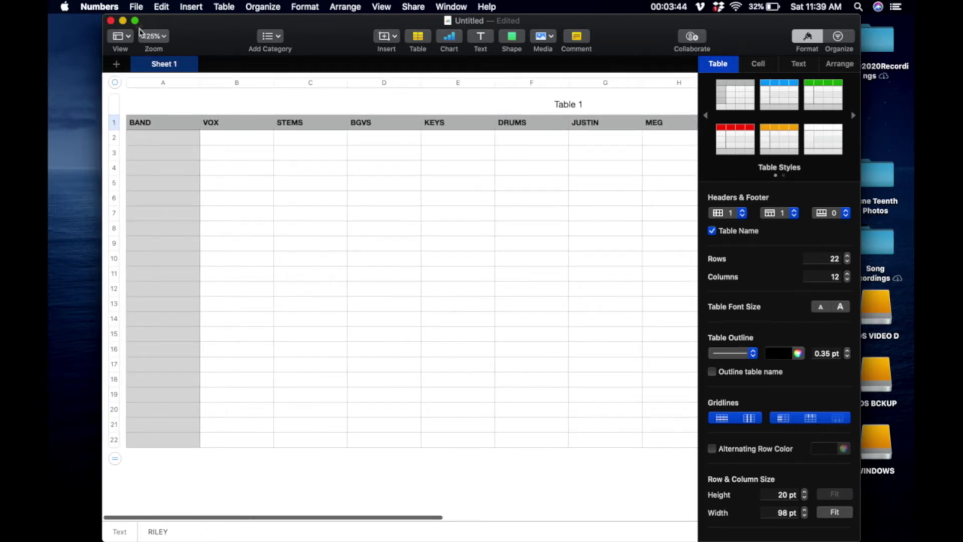
Save the spreadsheet as 'names', replacing the existing file in iCloud's Numbers folder
{"action": "left_click", "coordinate": [136, 7]}
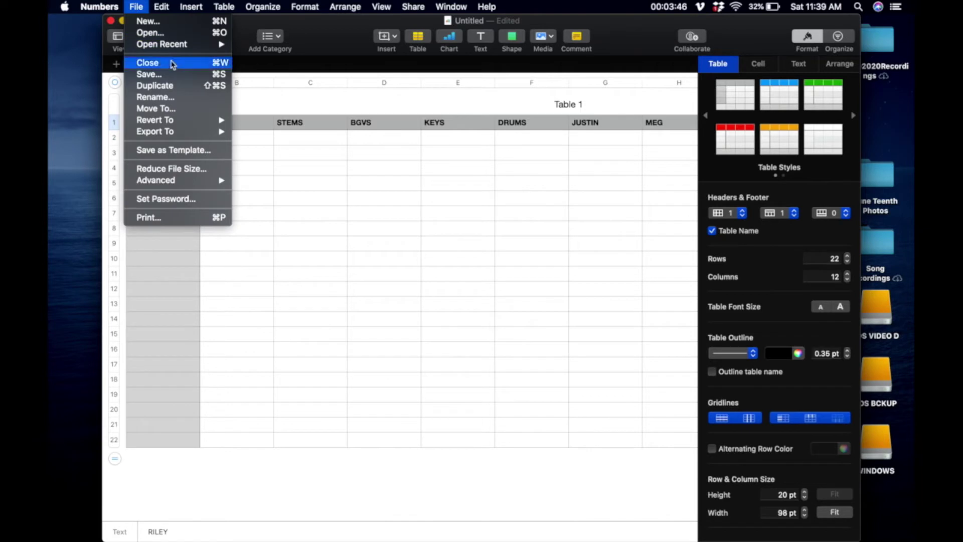
{"action": "left_click", "coordinate": [172, 75]}
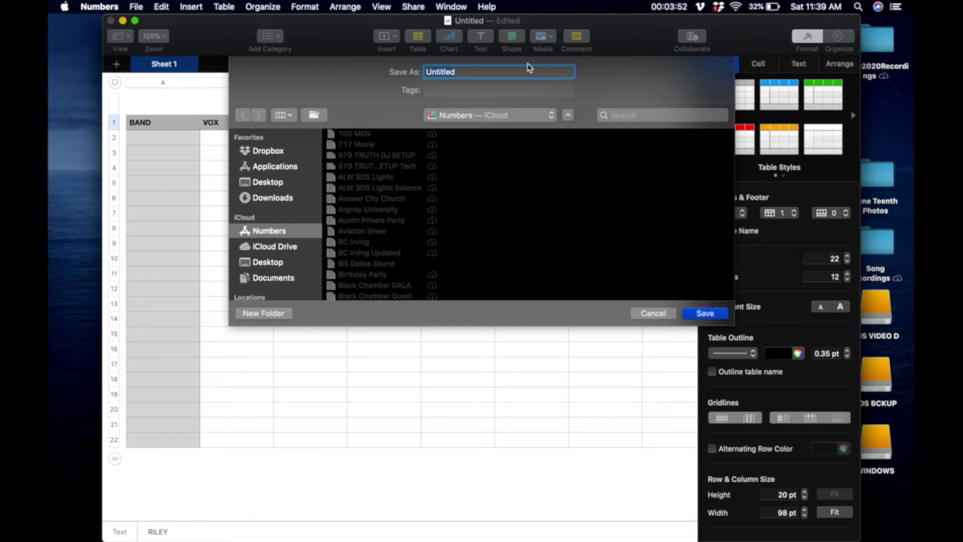
{"action": "type", "text": "names"}
{"action": "left_click", "coordinate": [713, 315]}
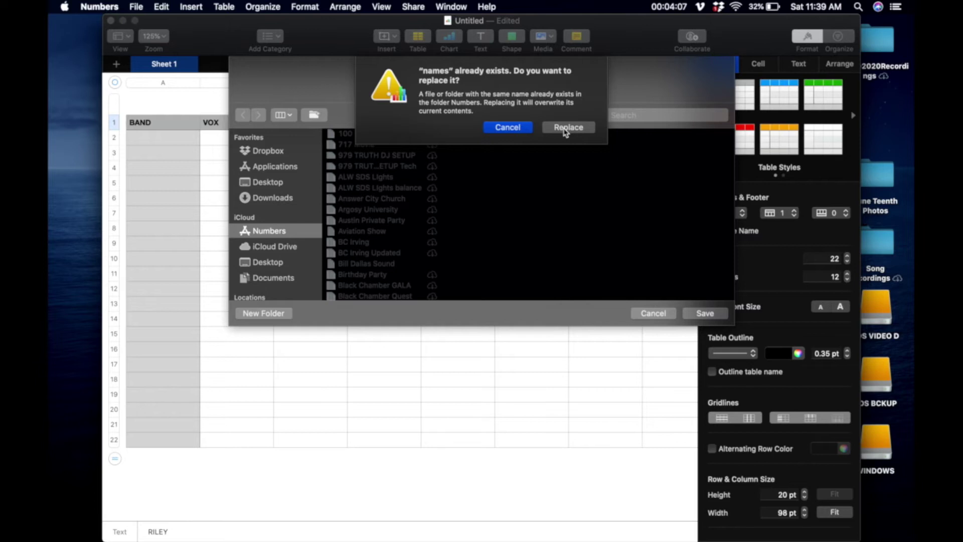
{"action": "left_click", "coordinate": [565, 130]}
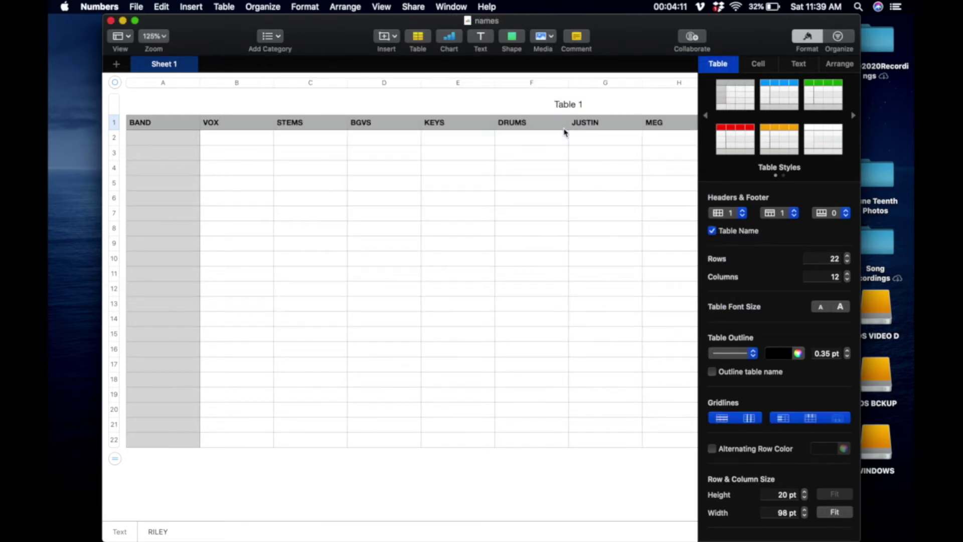
Export a CSV copy named 'names' to NO NAME > DP48M
{"action": "left_click", "coordinate": [138, 7]}
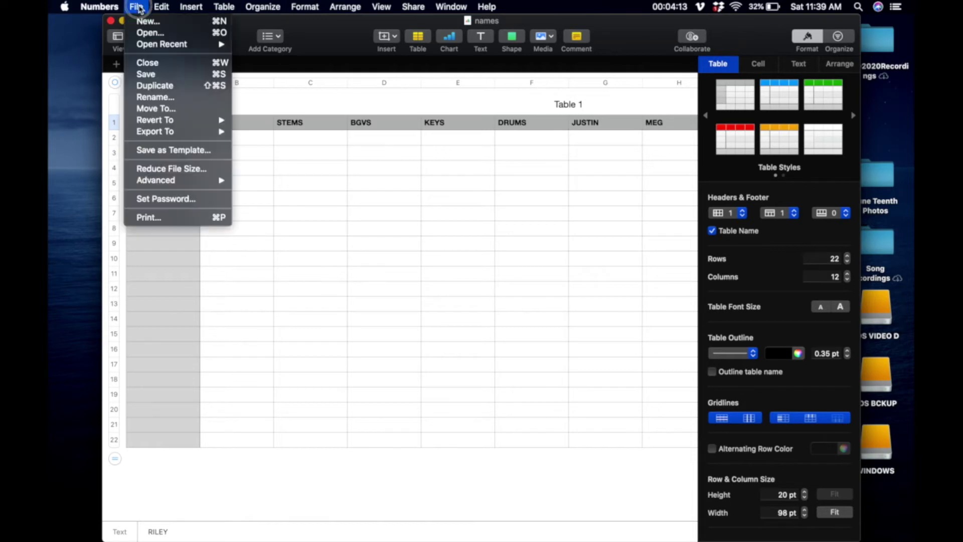
{"action": "mouse_move", "coordinate": [173, 132]}
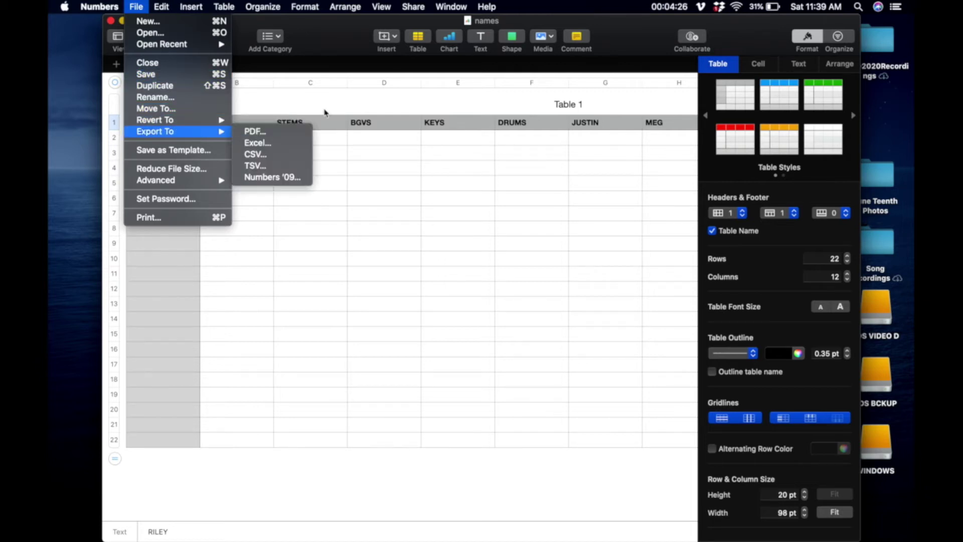
{"action": "left_click", "coordinate": [279, 156]}
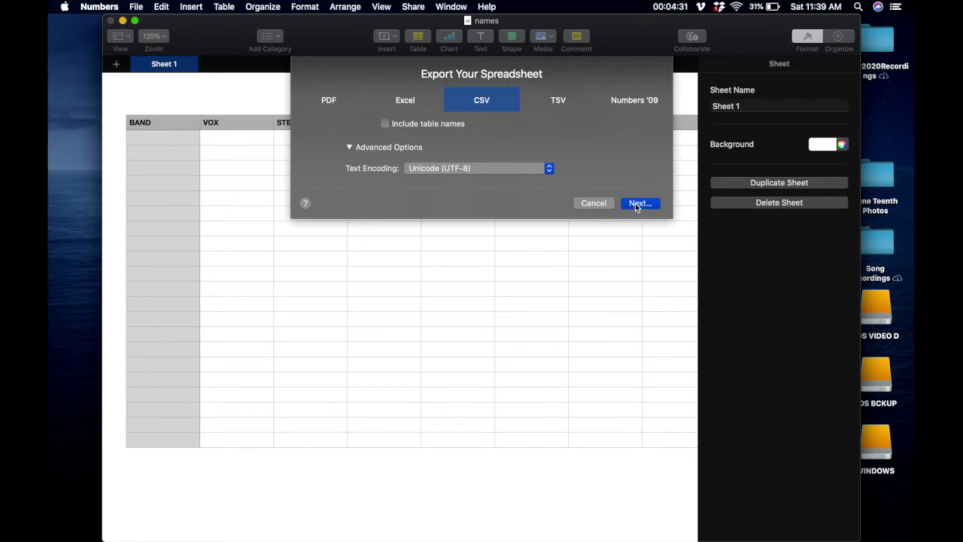
{"action": "left_click", "coordinate": [636, 205]}
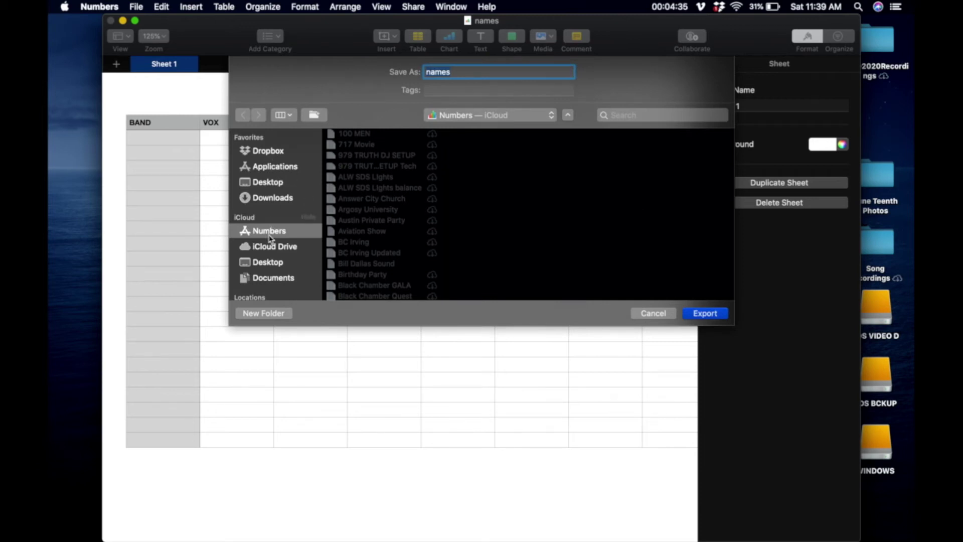
{"action": "scroll", "coordinate": [274, 260], "scroll_direction": "down", "scroll_amount": 8}
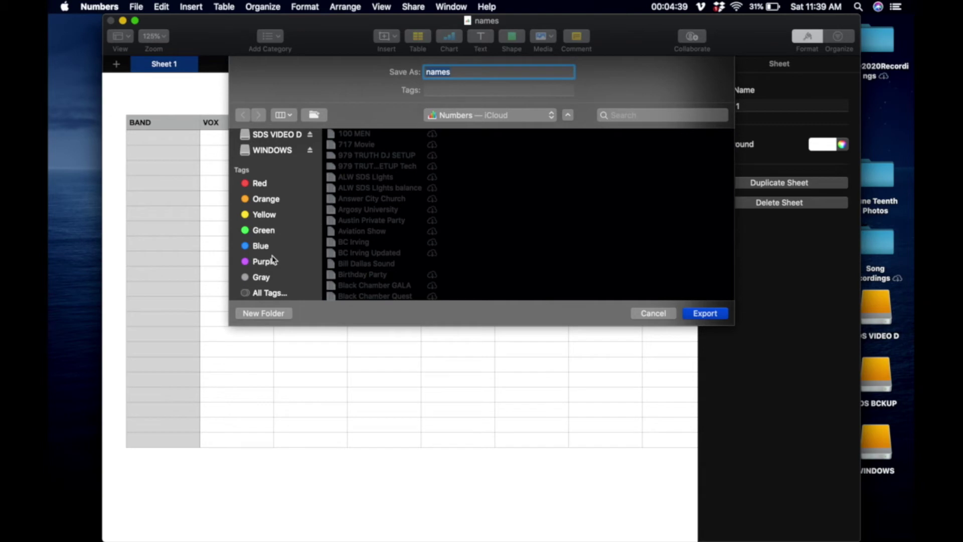
{"action": "scroll", "coordinate": [278, 249], "scroll_direction": "up", "scroll_amount": 4}
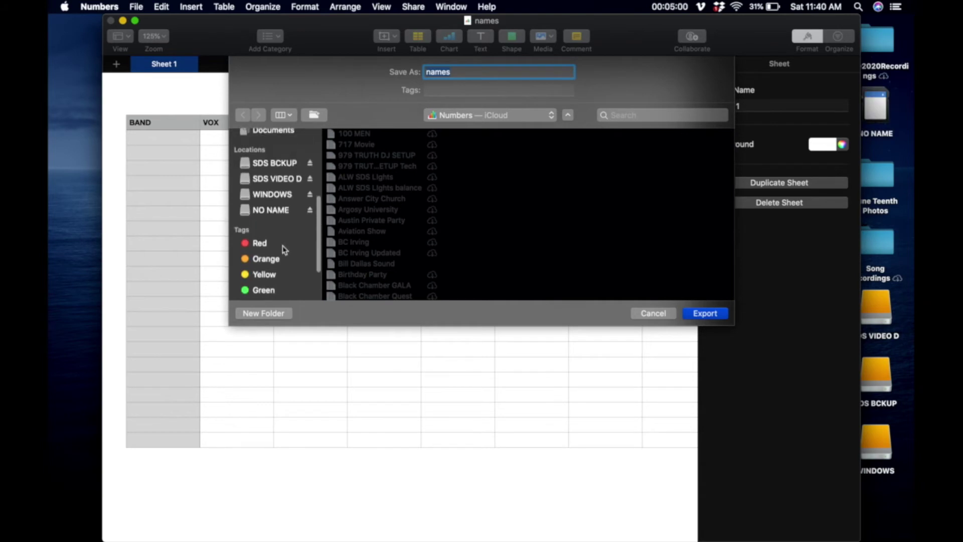
{"action": "left_click", "coordinate": [268, 211]}
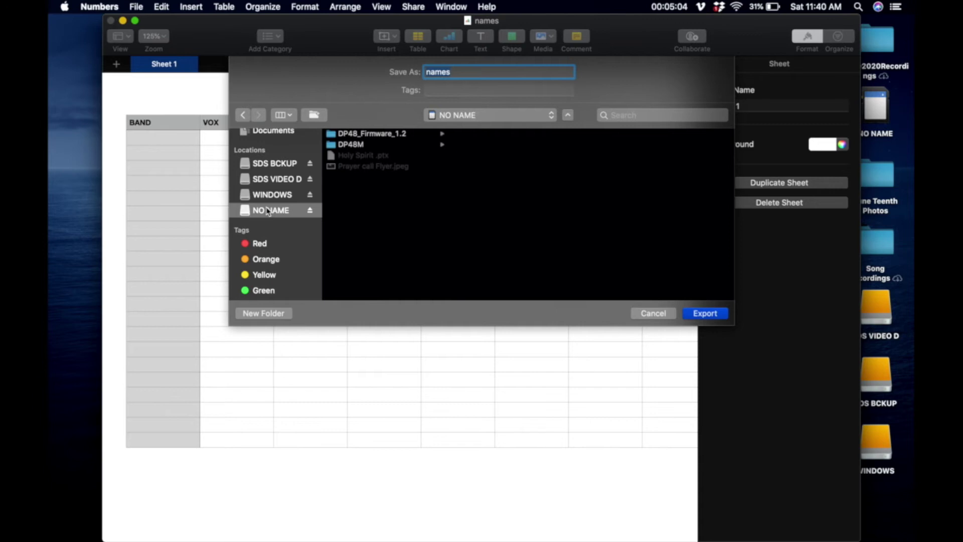
{"action": "left_click", "coordinate": [355, 145]}
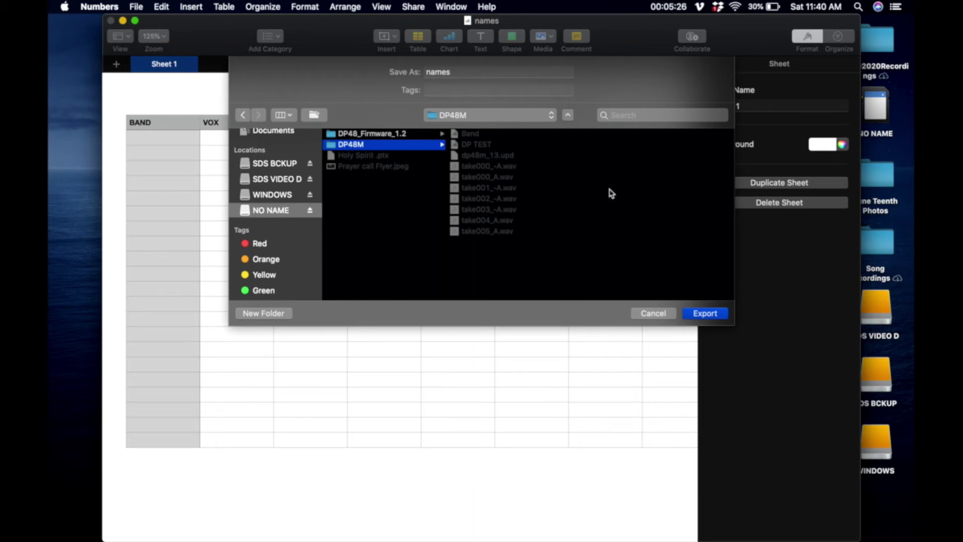
{"action": "left_click", "coordinate": [713, 316]}
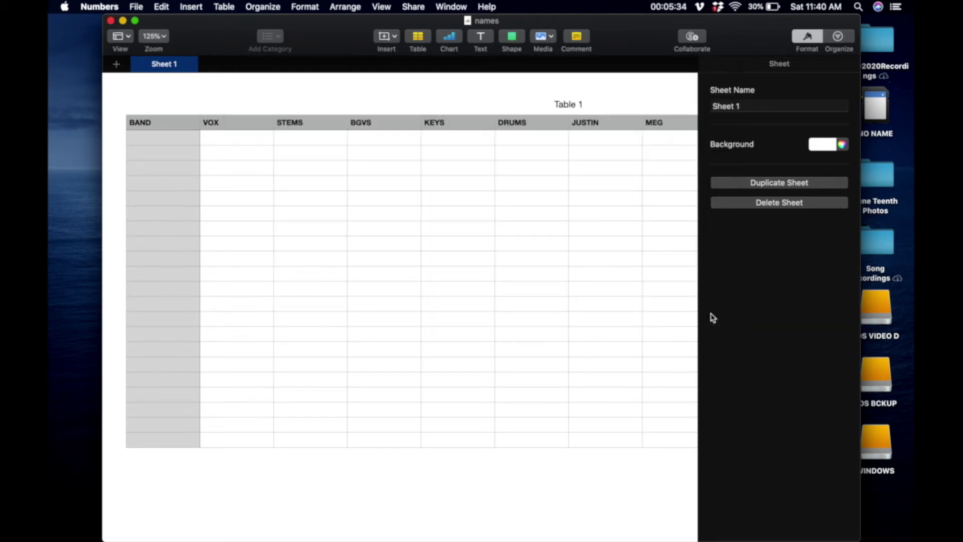
Close the names spreadsheet window and drag the NO NAME drive icon on the desktop
{"action": "left_click", "coordinate": [111, 21]}
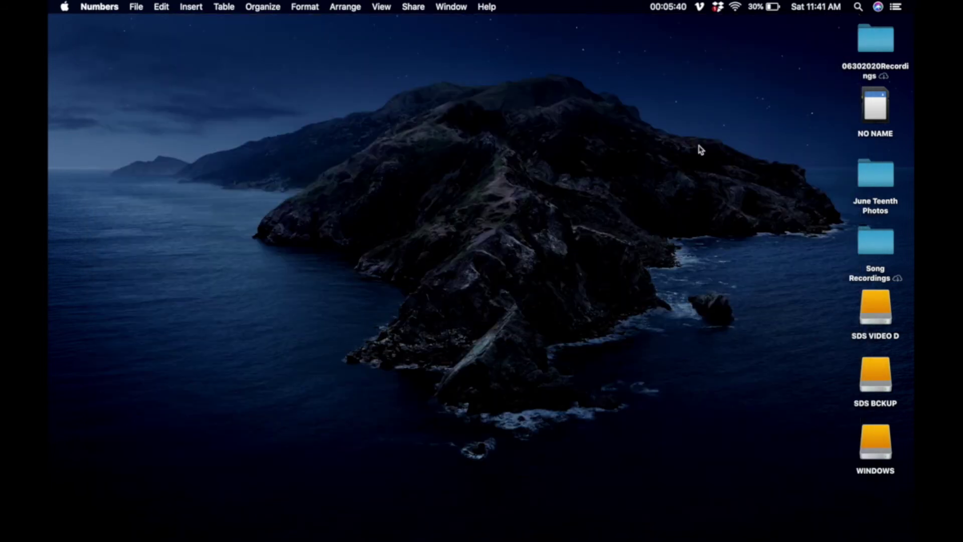
{"action": "left_click_drag", "start_coordinate": [838, 97], "coordinate": [876, 118]}
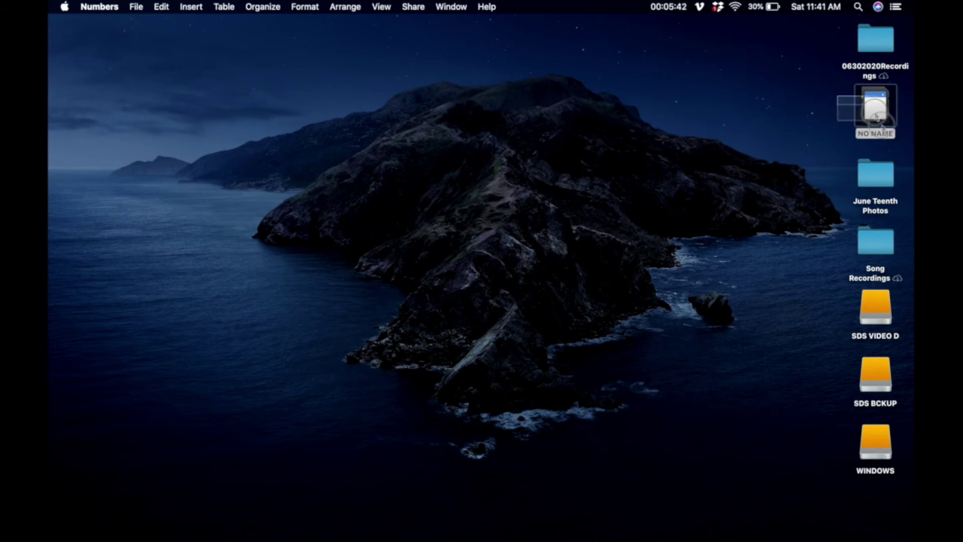